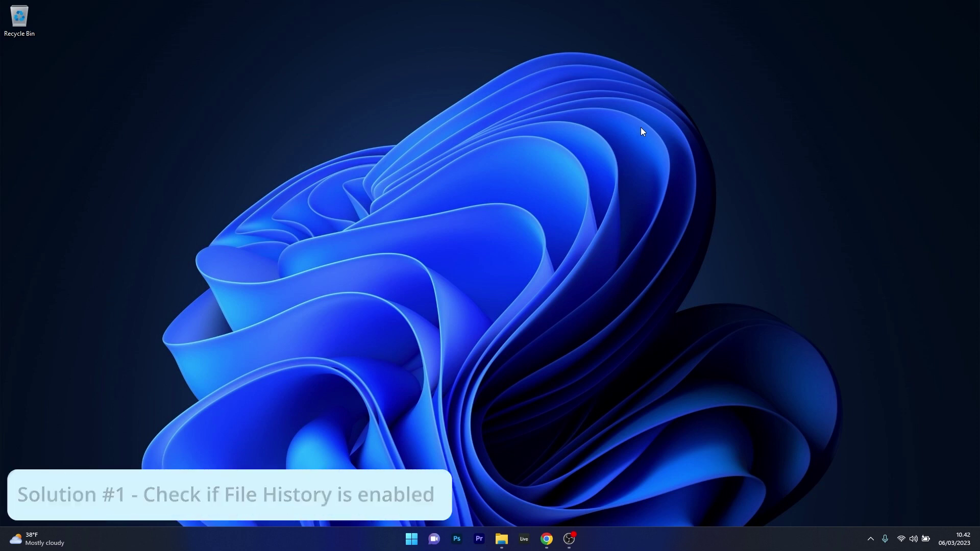
Turn on File History from Control Panel, backing up to Media & Data (D:), then close it
left_click(412, 540)
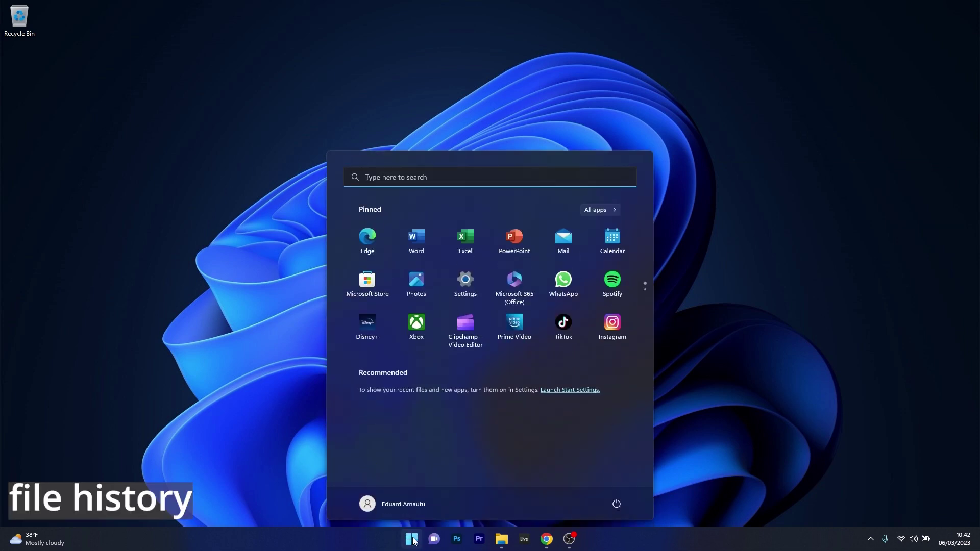
type("file history")
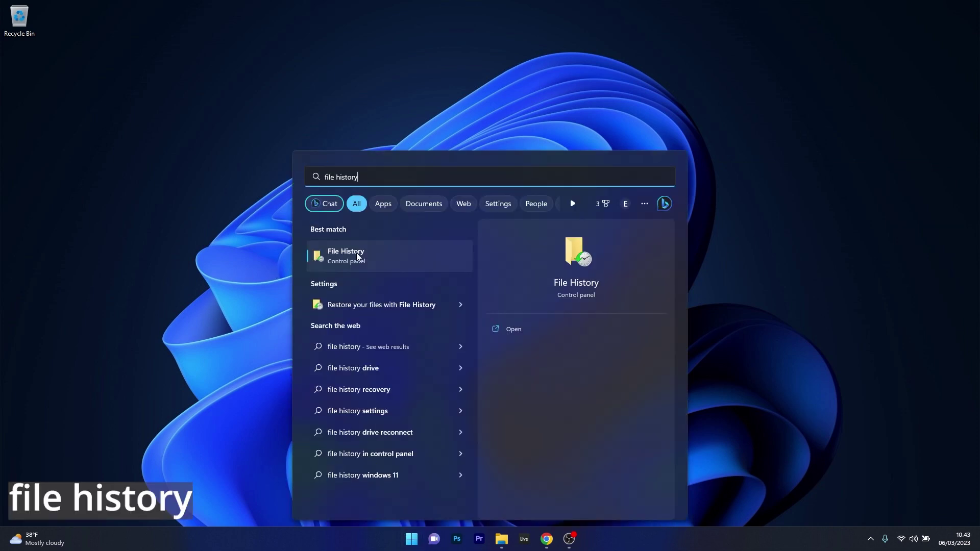
left_click(414, 255)
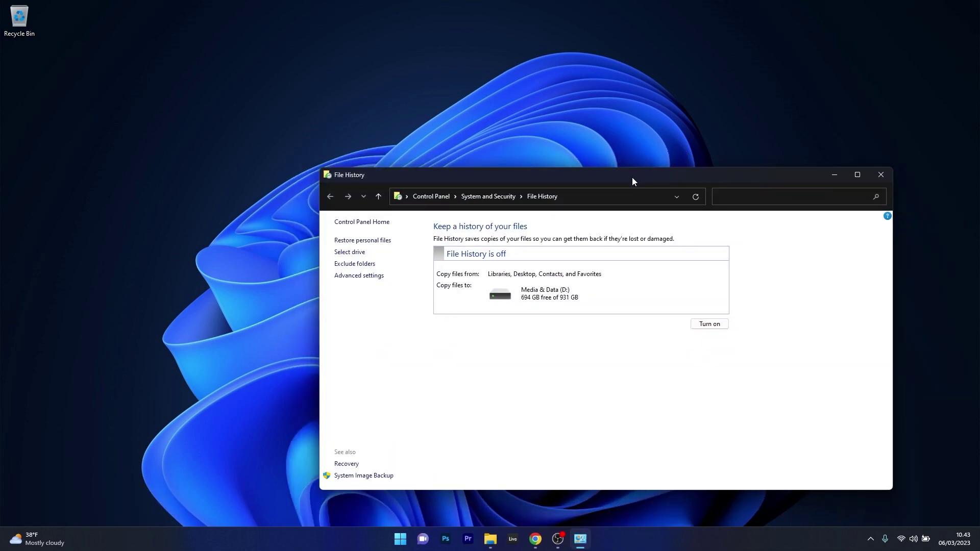
left_click_drag(632, 178, 547, 106)
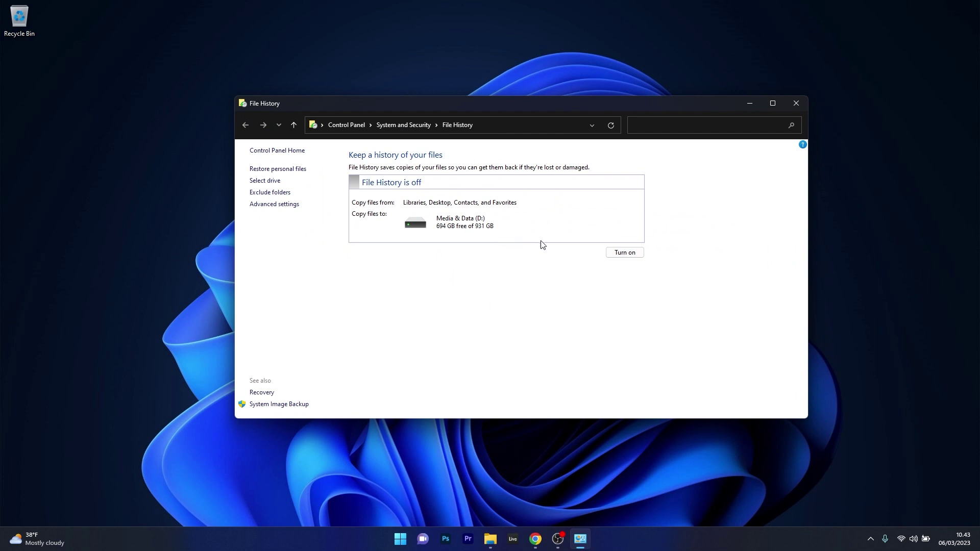
left_click(629, 254)
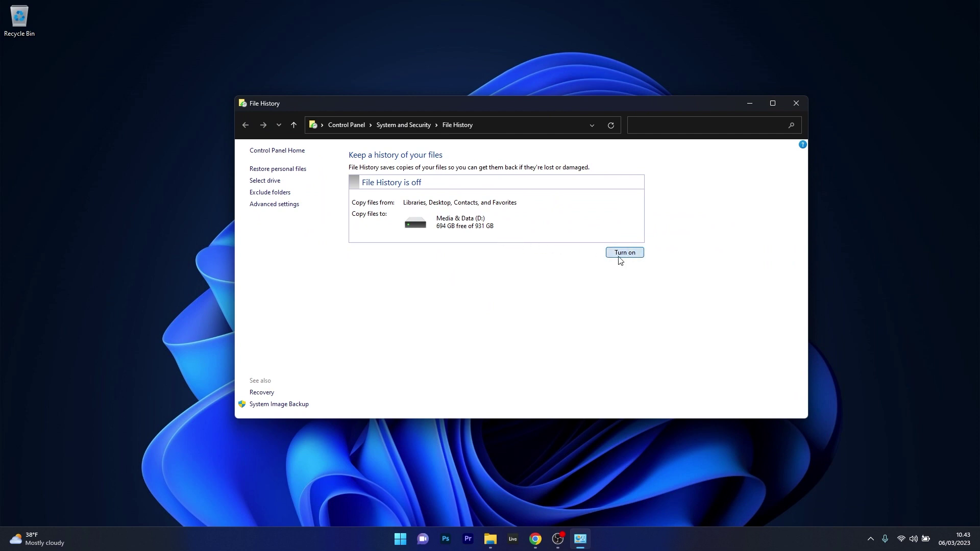
left_click(794, 105)
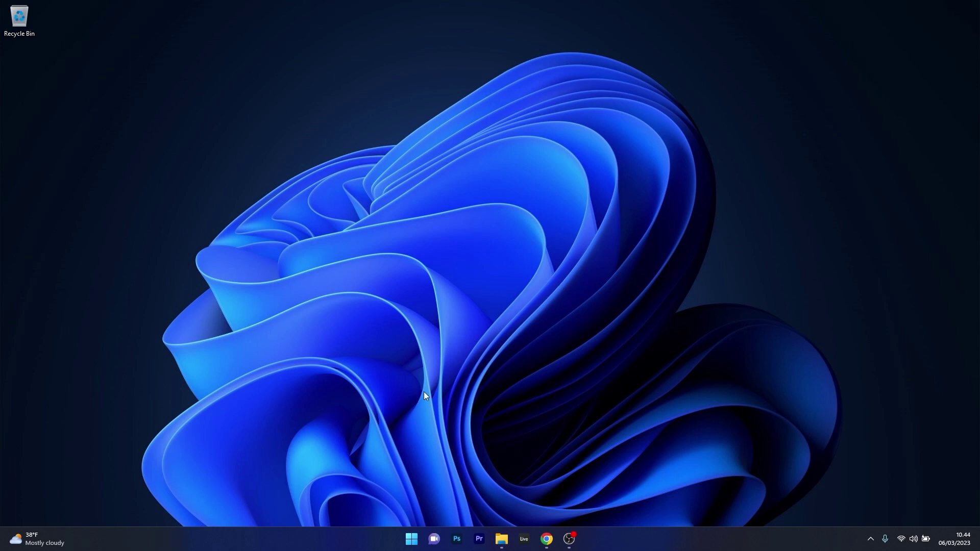
left_click(409, 544)
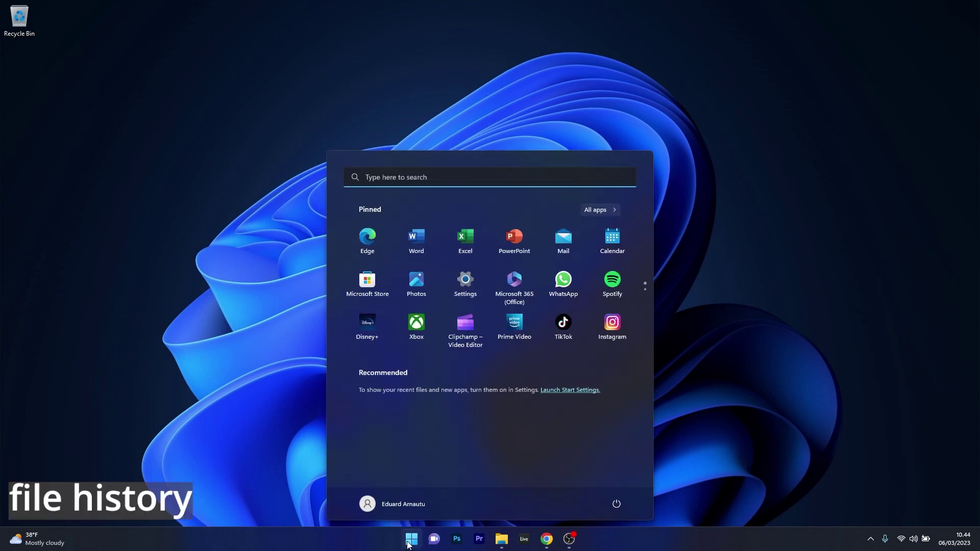
type("file history")
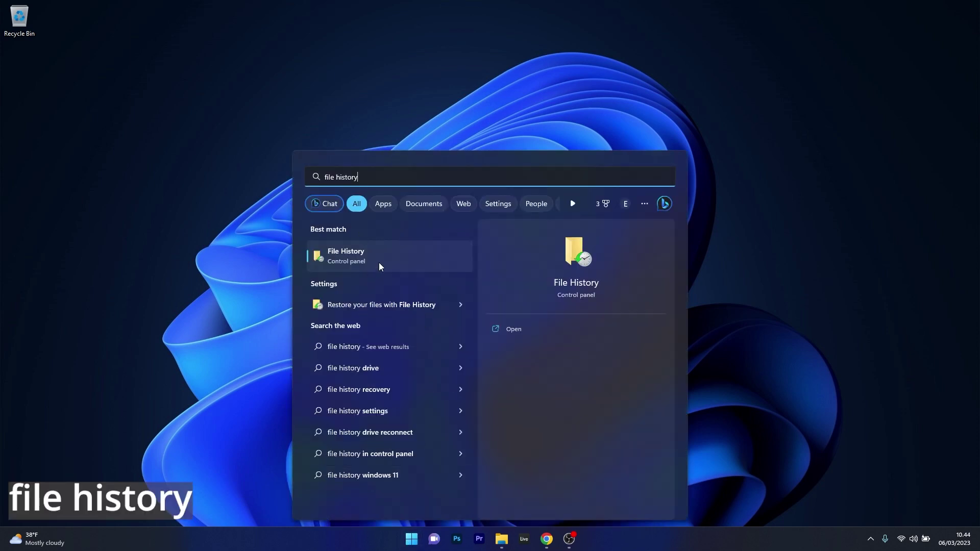
left_click(391, 255)
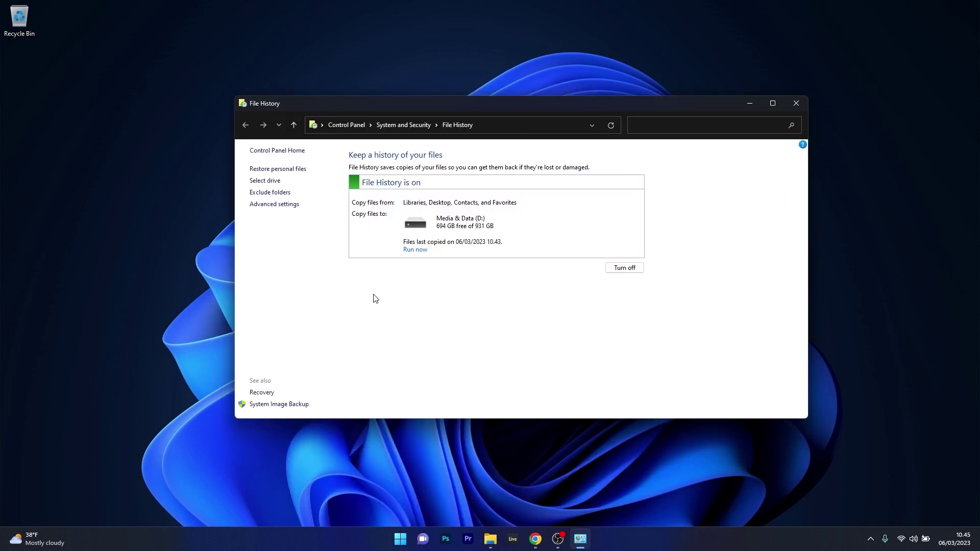
left_click(273, 181)
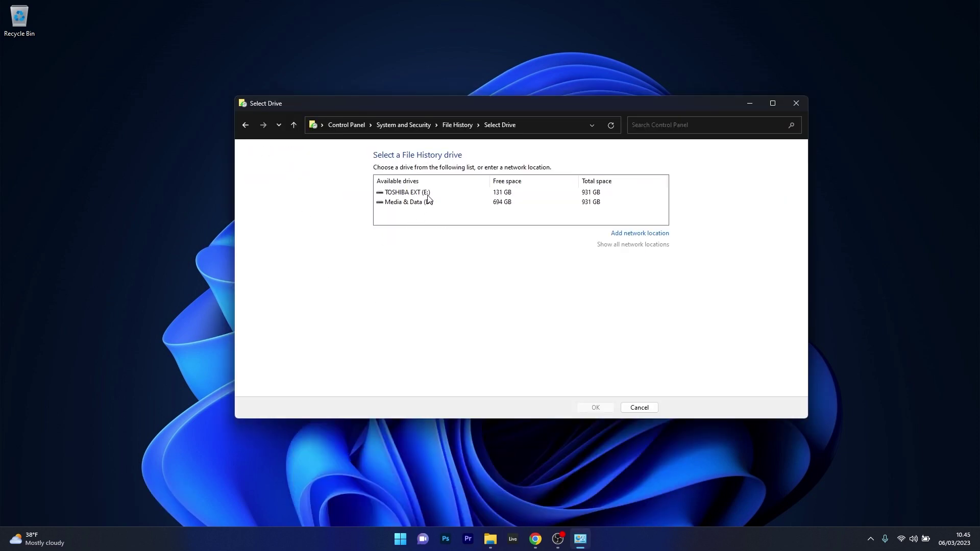
left_click(427, 193)
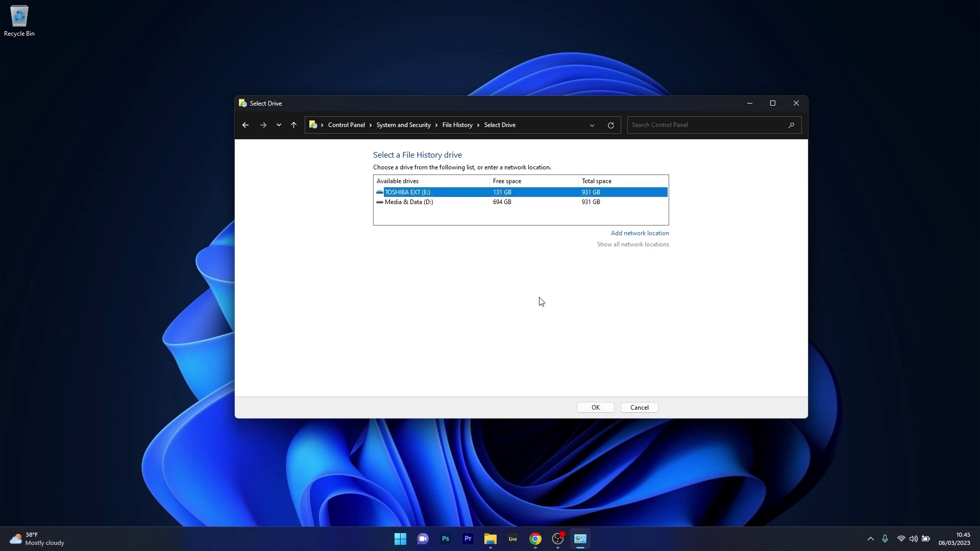
left_click(596, 408)
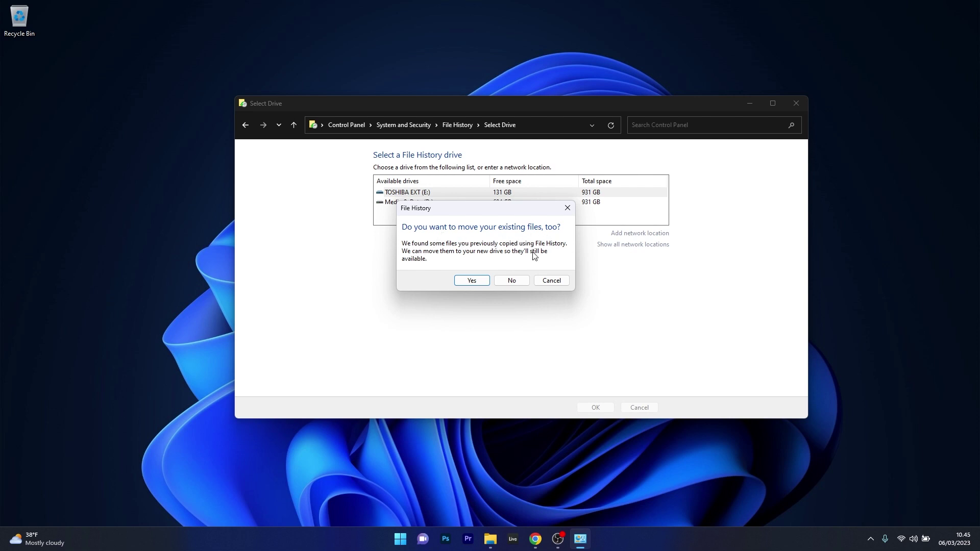
left_click(552, 280)
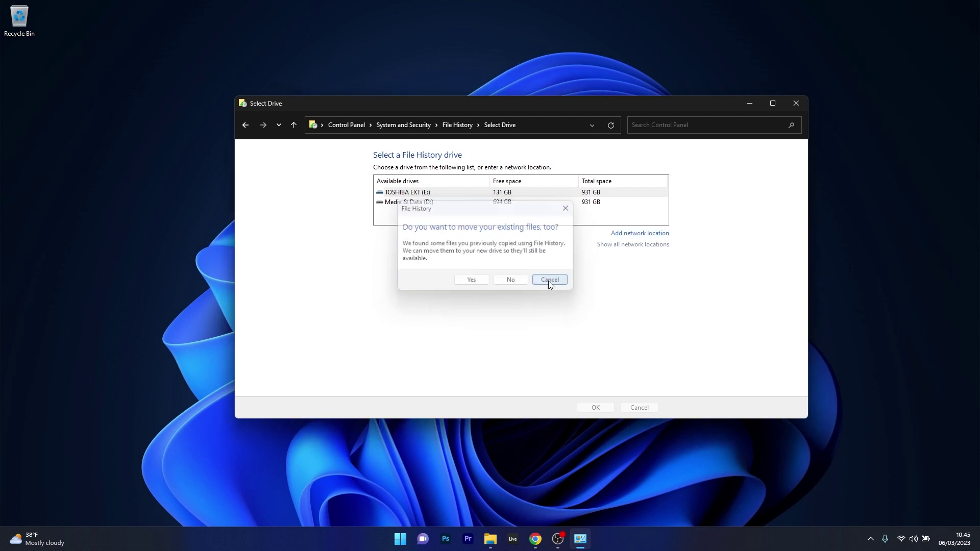
left_click(802, 104)
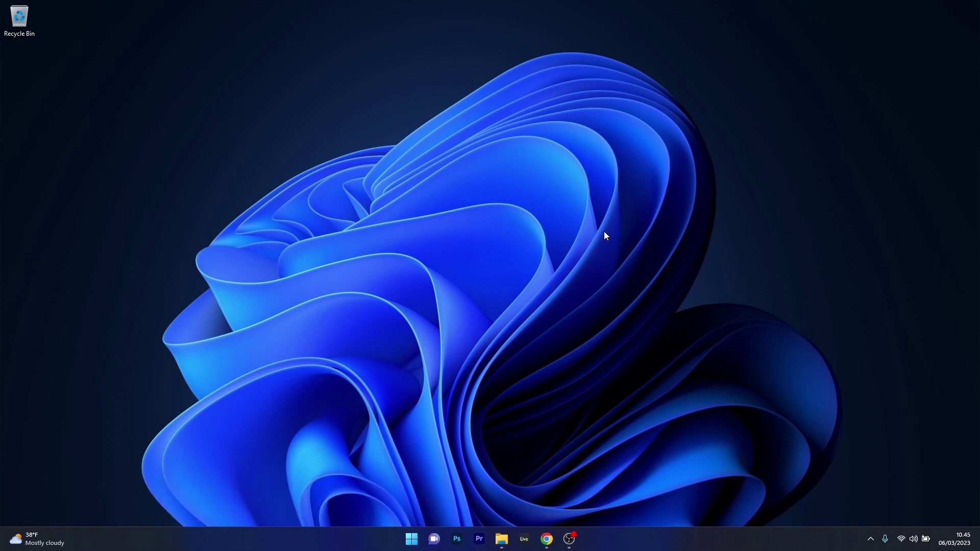
Launch the Services app and open the File History Service properties
left_click(411, 542)
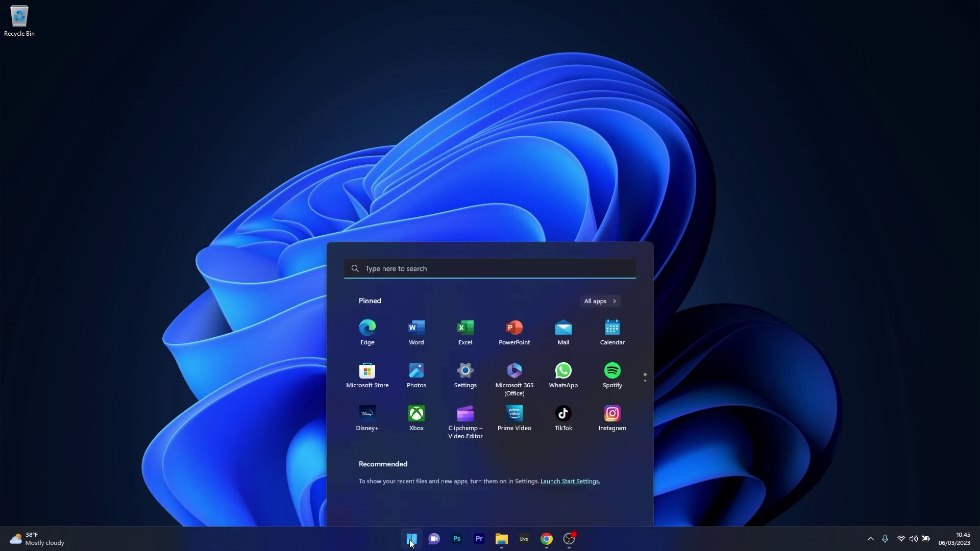
type("services")
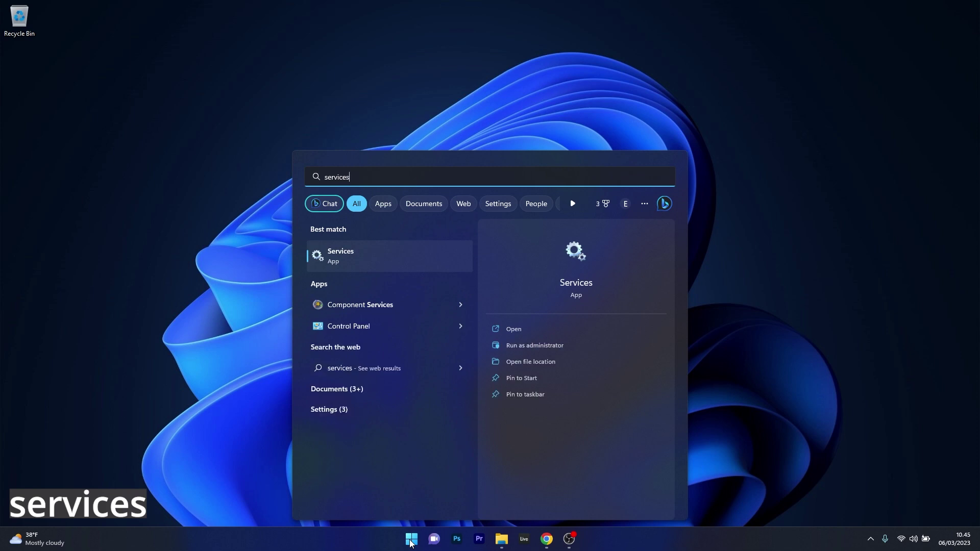
left_click(378, 255)
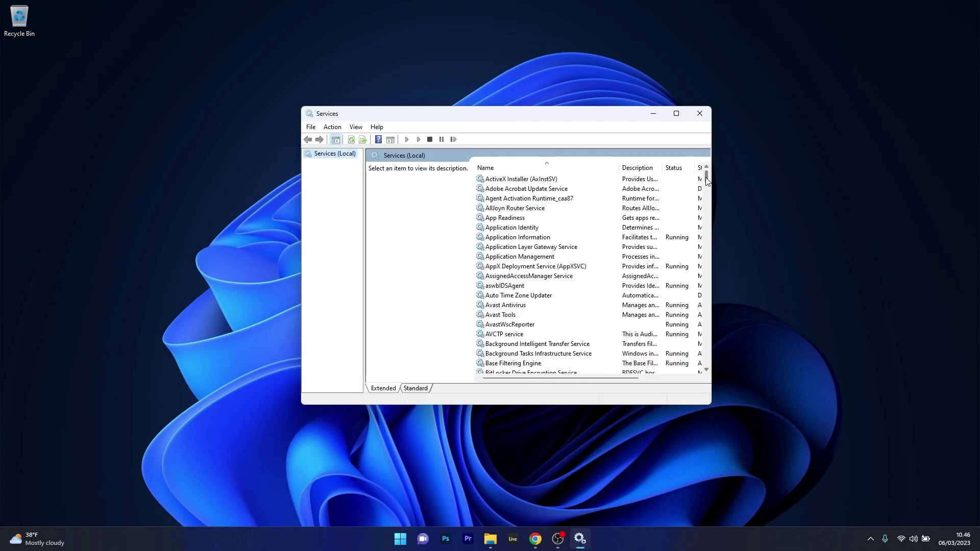
left_click_drag(706, 179, 707, 223)
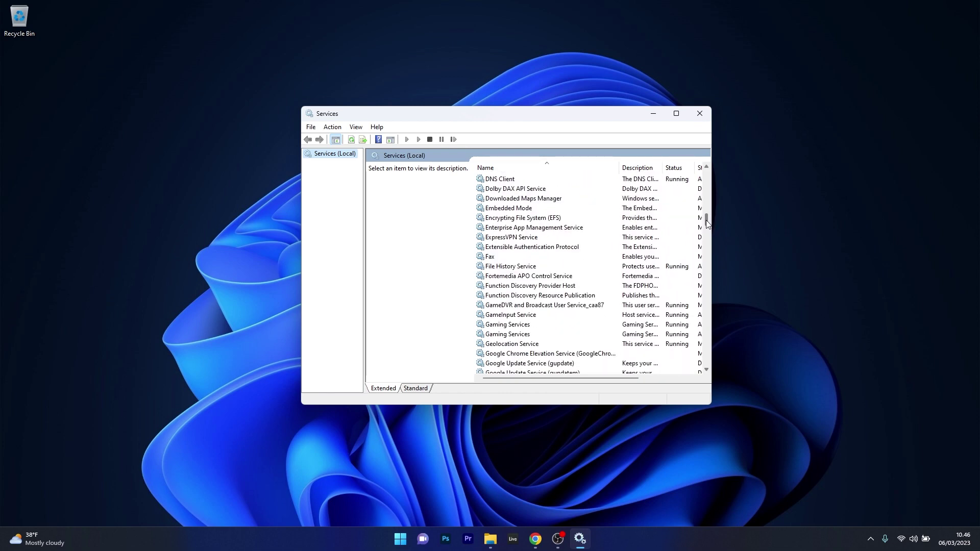
double_click(544, 267)
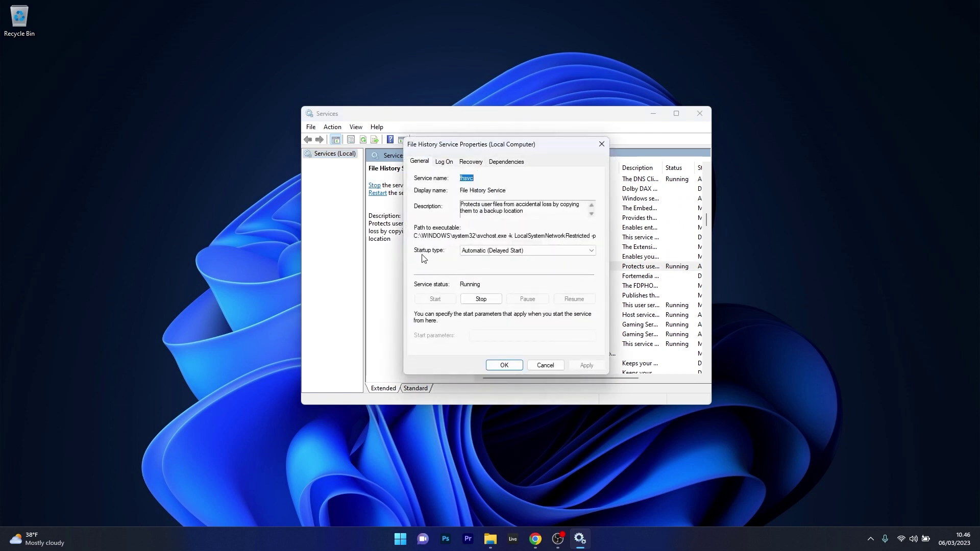
Set File History Service startup type to Automatic, apply it and close the properties
left_click(528, 252)
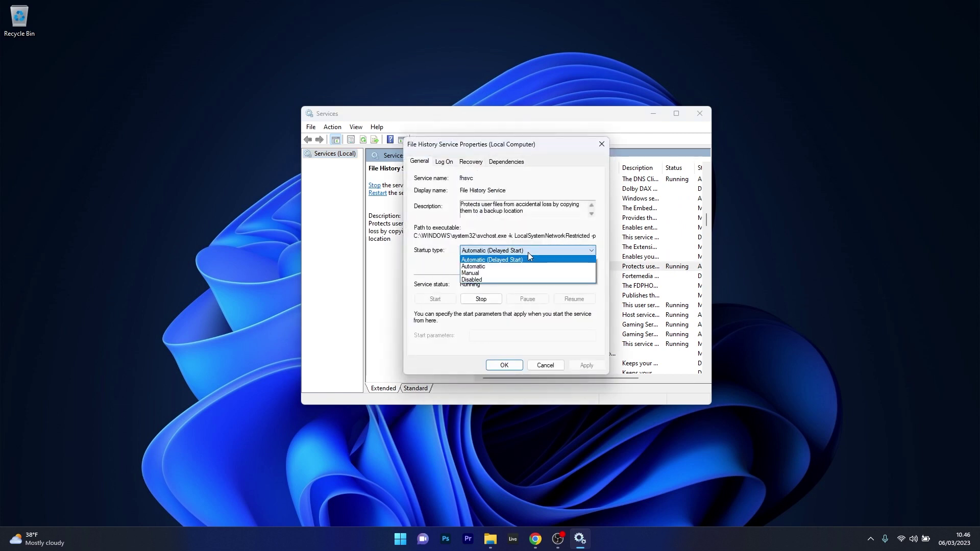
left_click(487, 267)
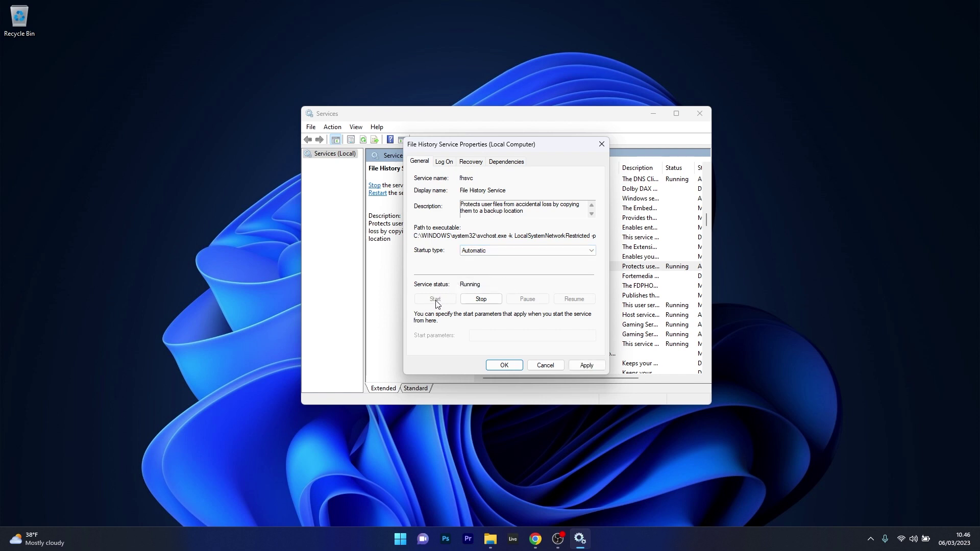
left_click(591, 366)
left_click(506, 366)
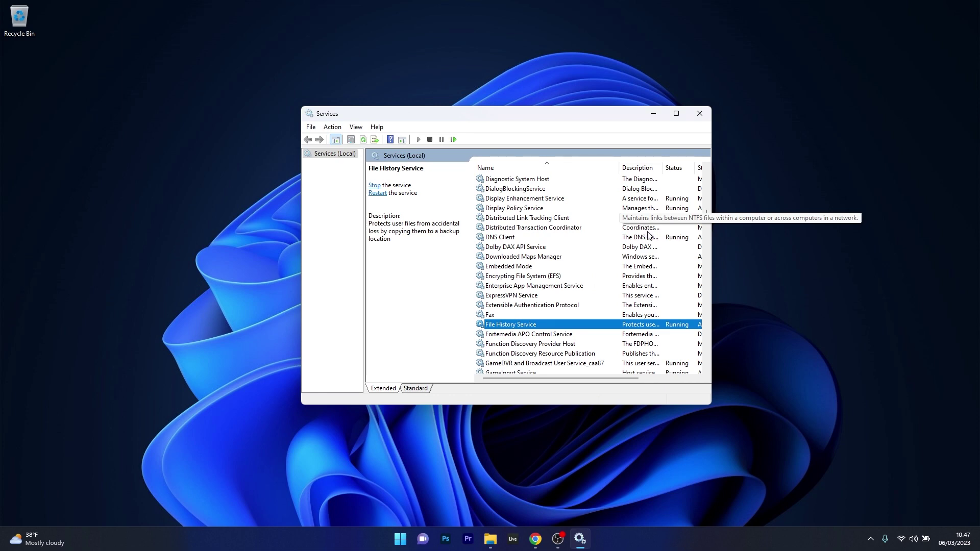
Change Windows Search startup type to Automatic, apply it, and close Services
left_click_drag(707, 219, 700, 354)
left_click(527, 298)
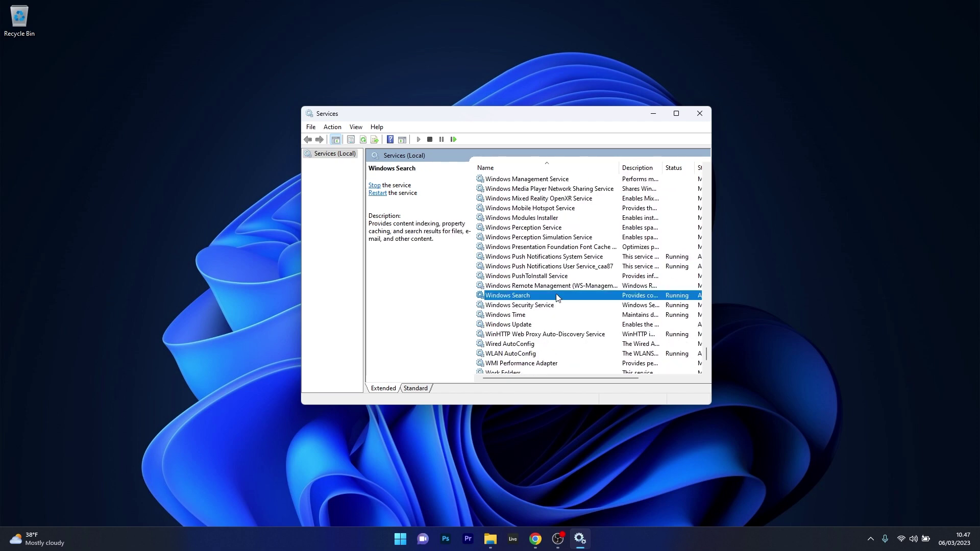
double_click(559, 298)
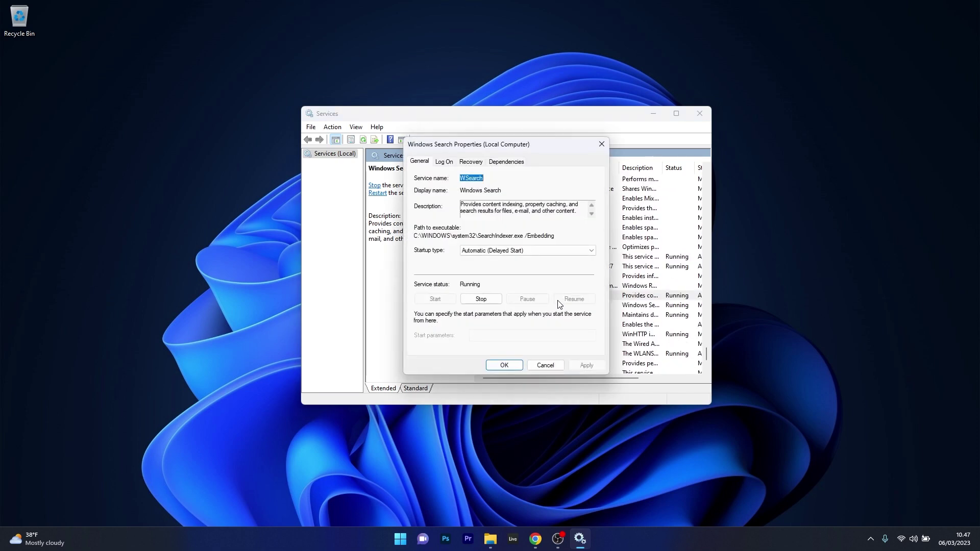
left_click(487, 256)
left_click(491, 268)
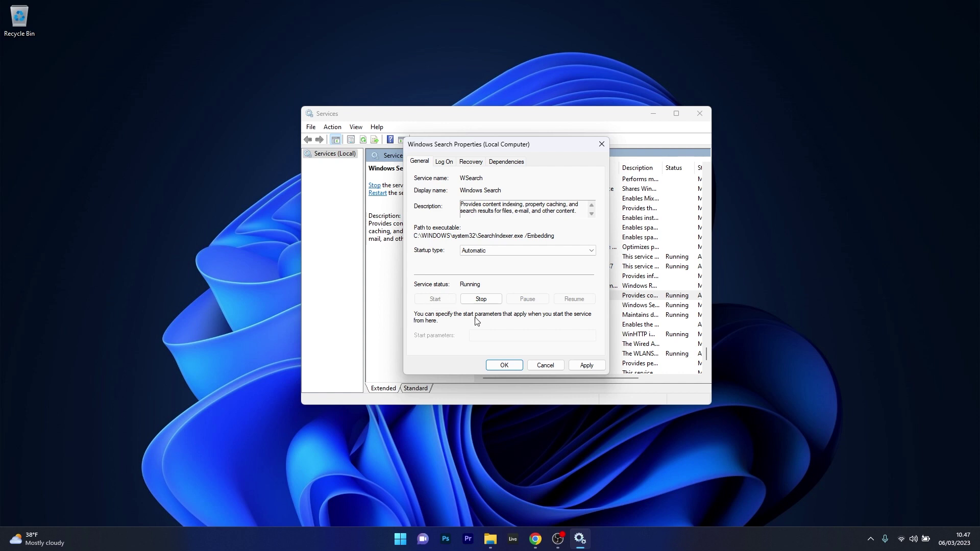
left_click(587, 365)
left_click(498, 367)
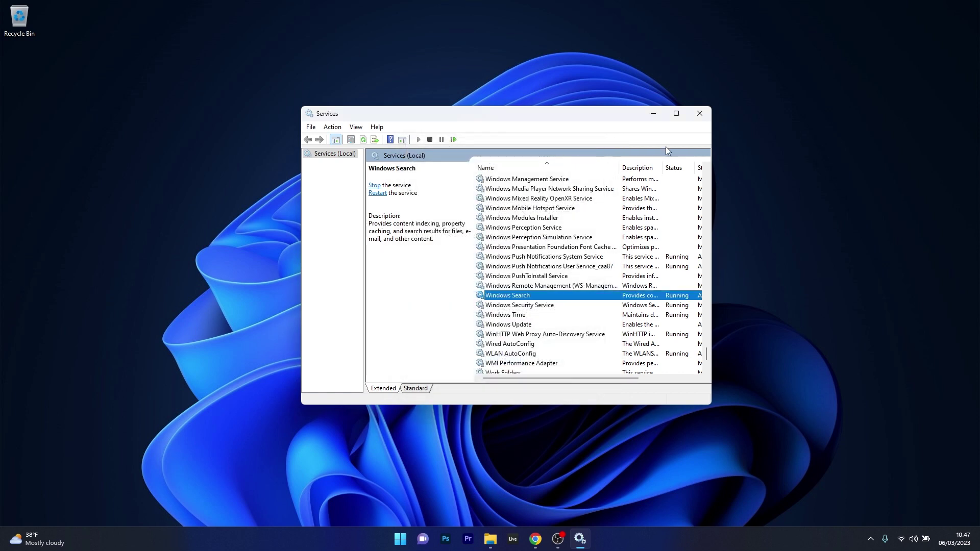
left_click(700, 114)
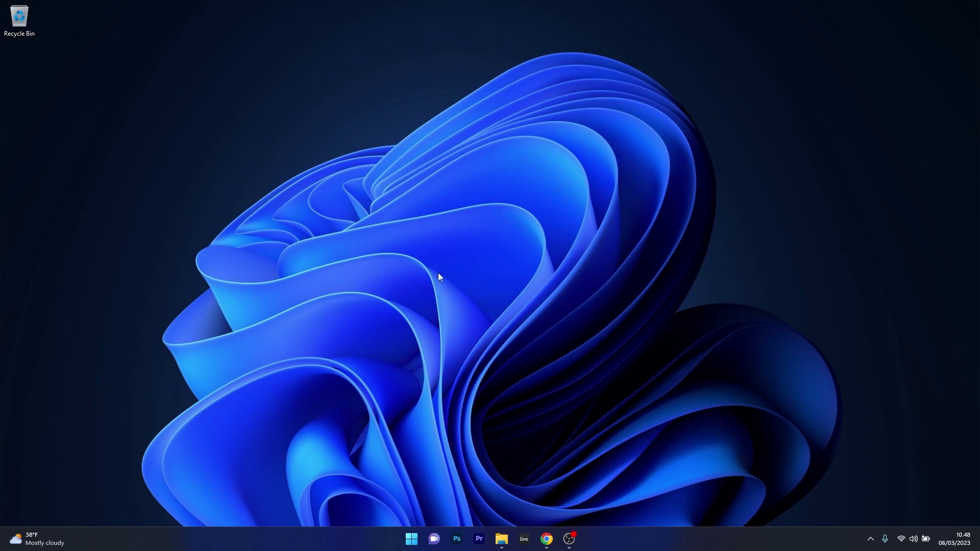
In File Explorer, browse to C:\Users\<user>\AppData\Local
left_click(501, 539)
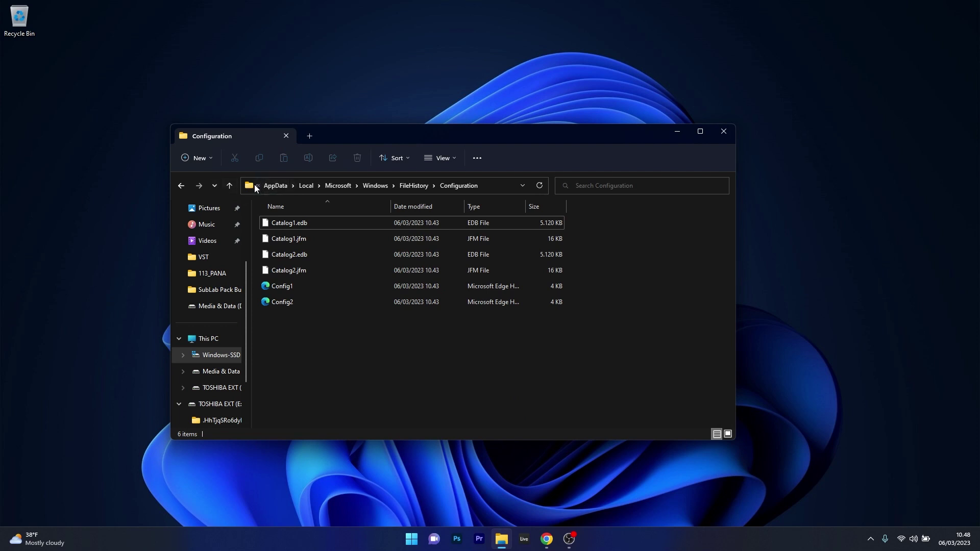
left_click(228, 363)
double_click(296, 420)
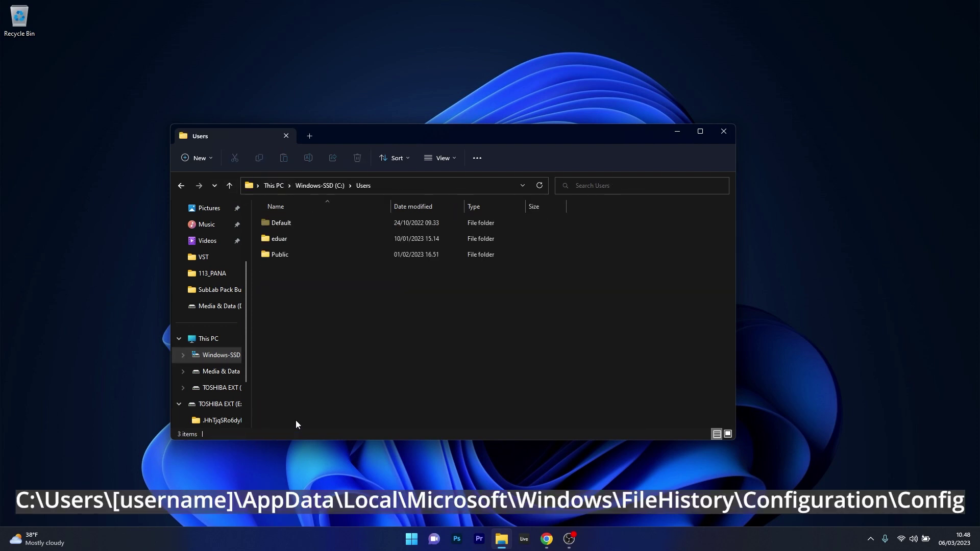
double_click(285, 239)
double_click(289, 242)
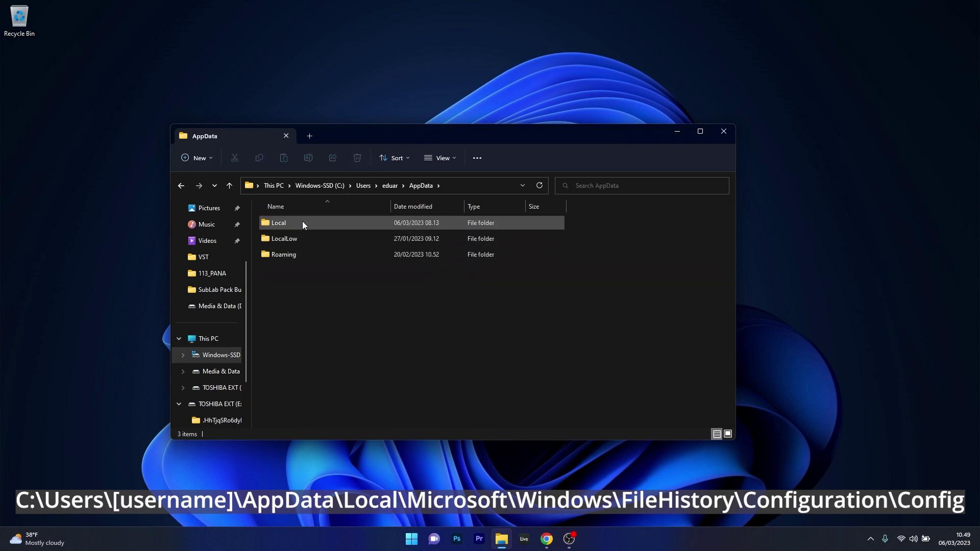
double_click(302, 225)
Go into Microsoft\Windows\FileHistory\Configuration and select Config1 and Config2
left_click_drag(734, 227, 732, 305)
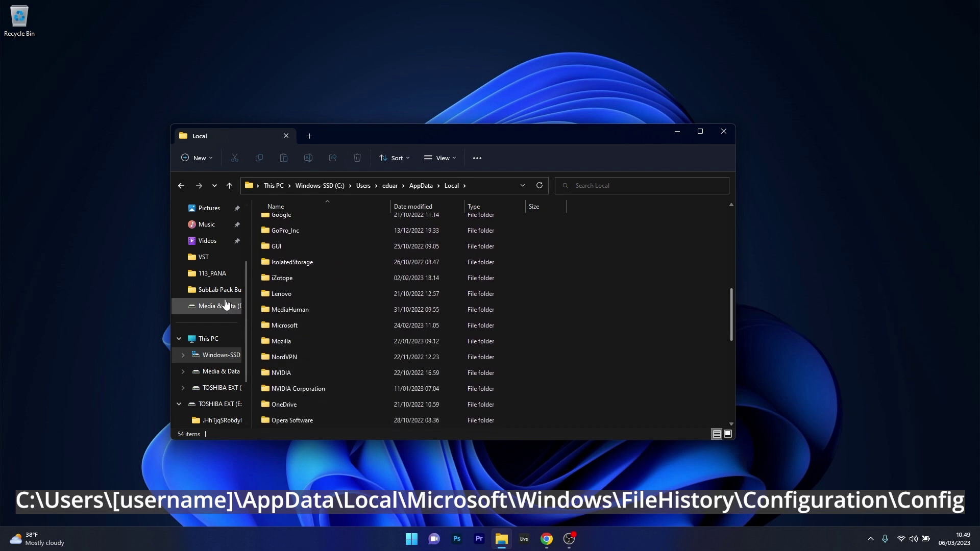
double_click(305, 327)
left_click_drag(732, 232, 730, 353)
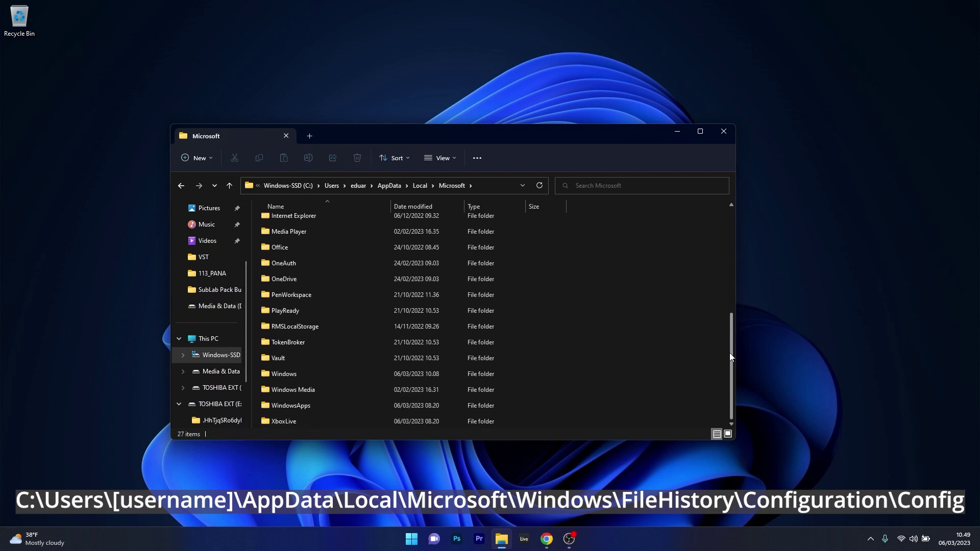
double_click(308, 374)
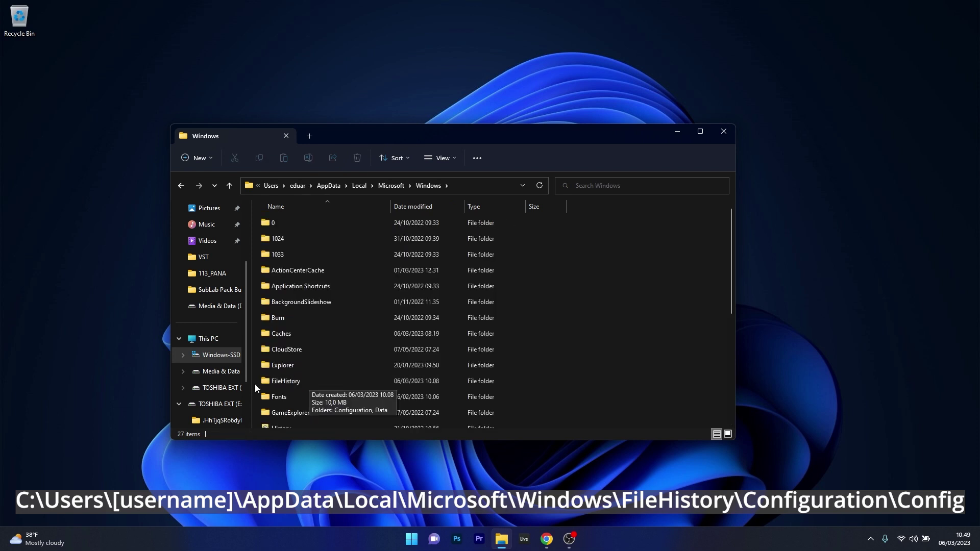
double_click(323, 381)
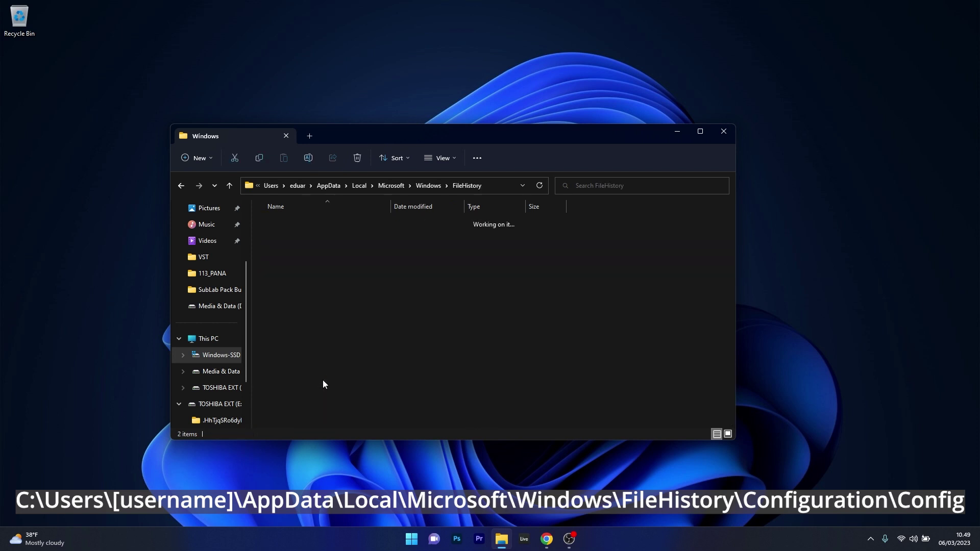
double_click(285, 223)
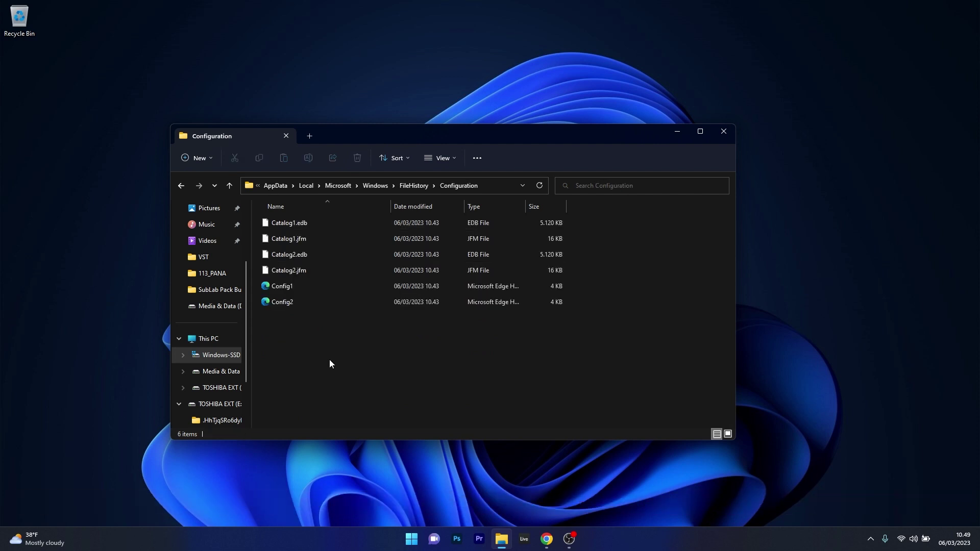
left_click_drag(295, 320, 327, 287)
Permanently delete Config1 and Config2 with Shift+Delete, then close File Explorer
key("shift+Delete")
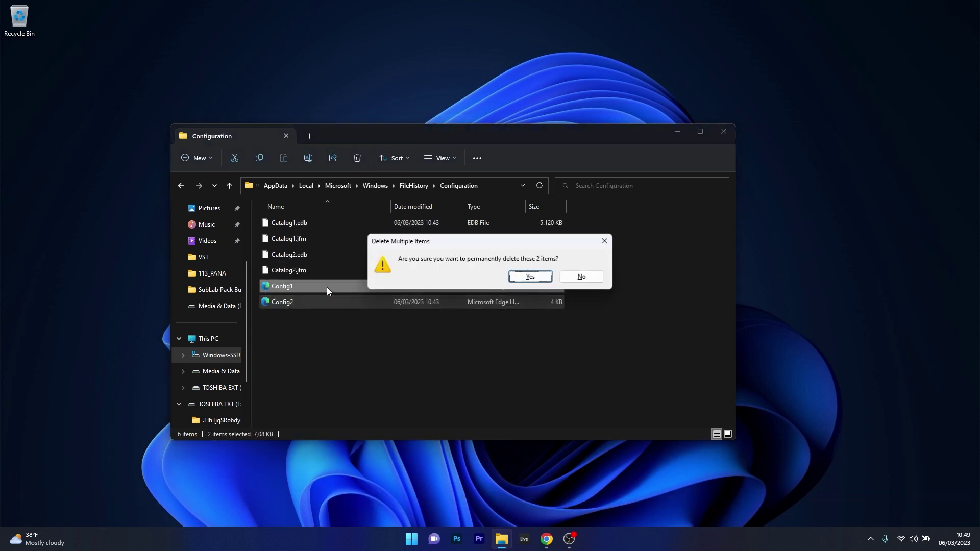
left_click(639, 276)
left_click(667, 266)
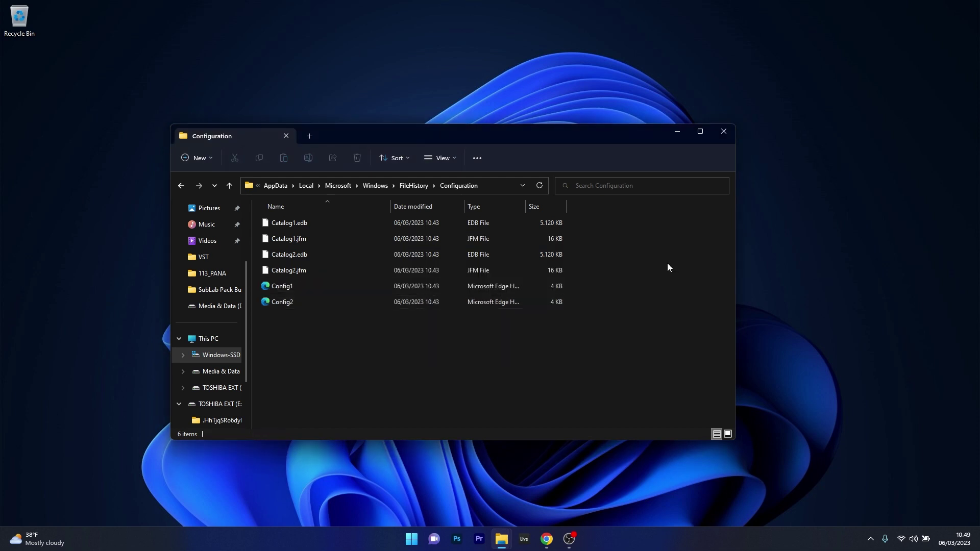
left_click(724, 132)
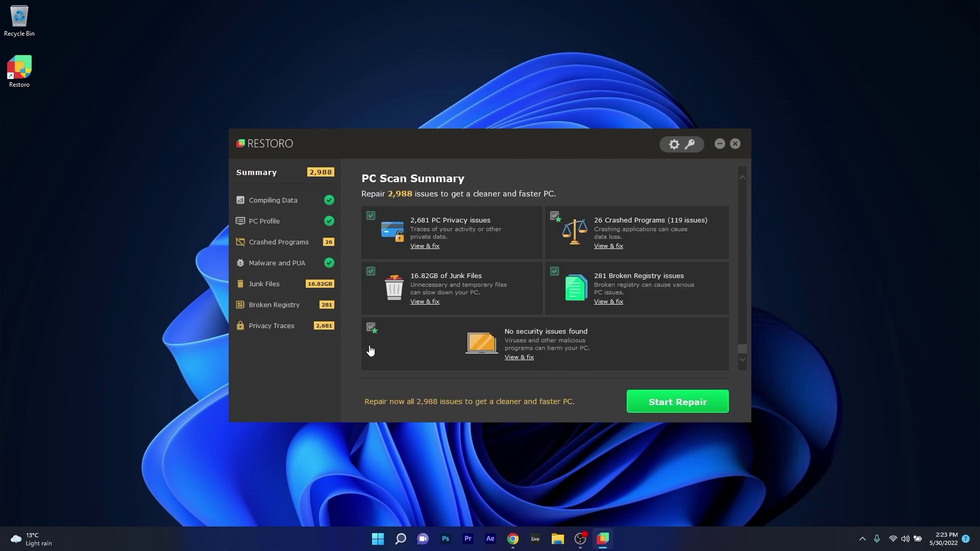
Scroll to the top of Restoro's scan results and view the PC Profile hardware details
scroll(417, 348, "up", 5)
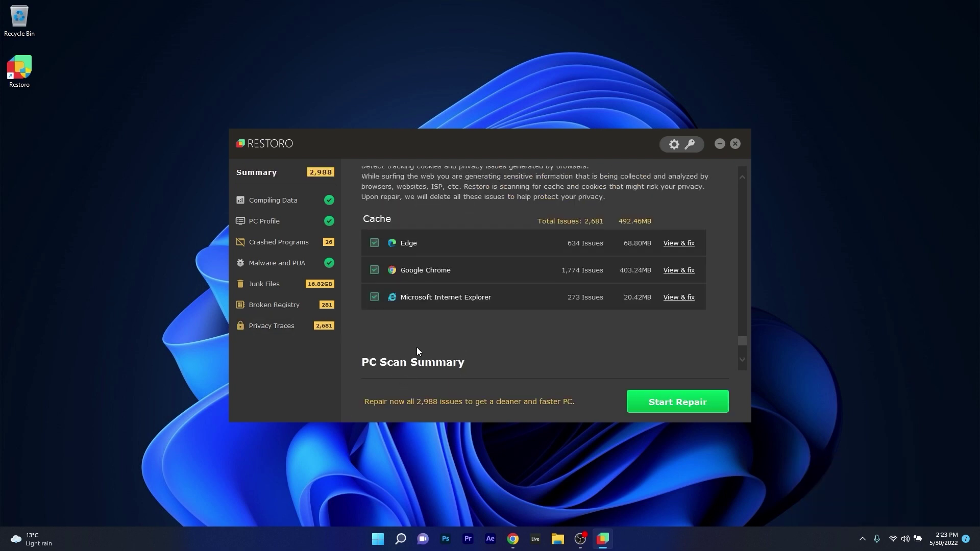
left_click_drag(743, 339, 745, 179)
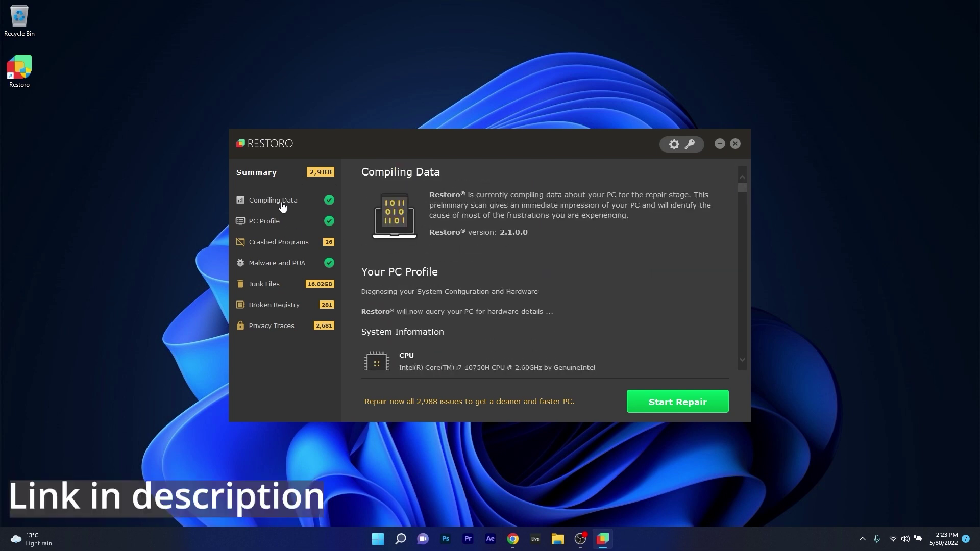
left_click(274, 225)
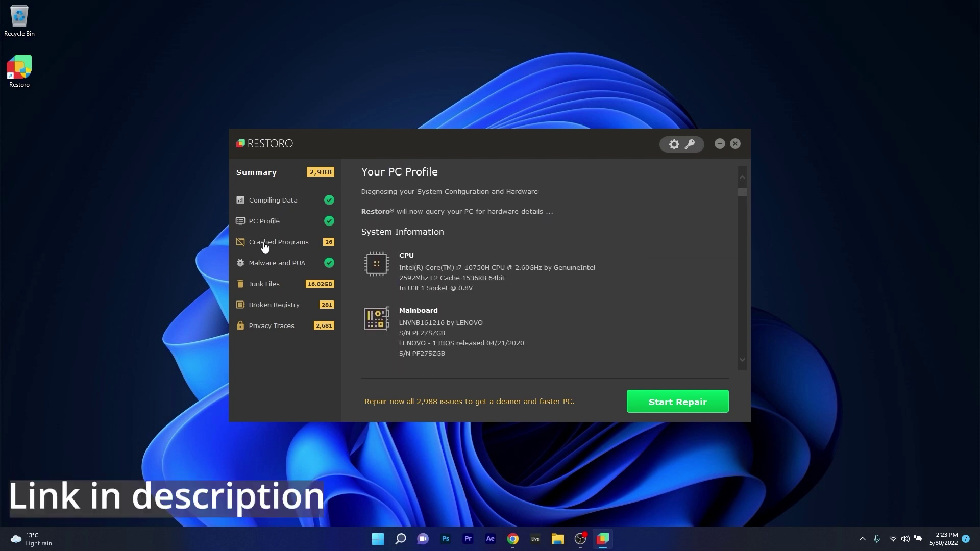